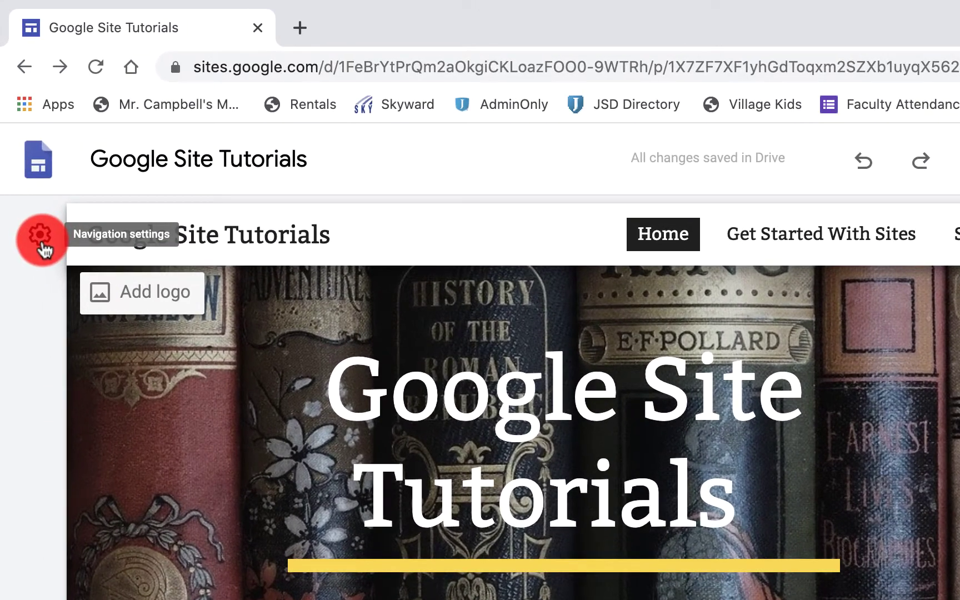
- Set the site navigation mode to Side in the navigation settings
left_click(41, 235)
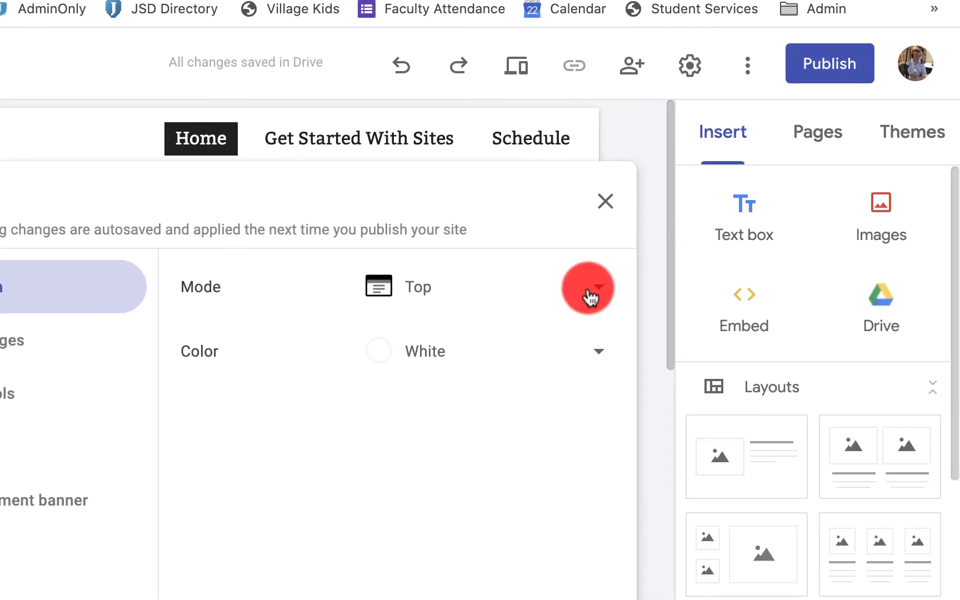
left_click(860, 340)
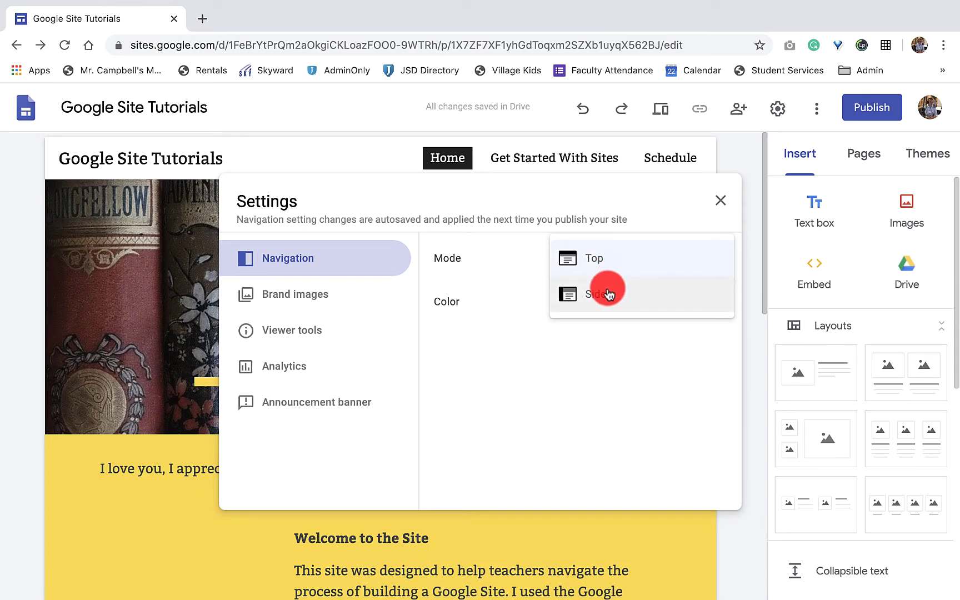
left_click(607, 294)
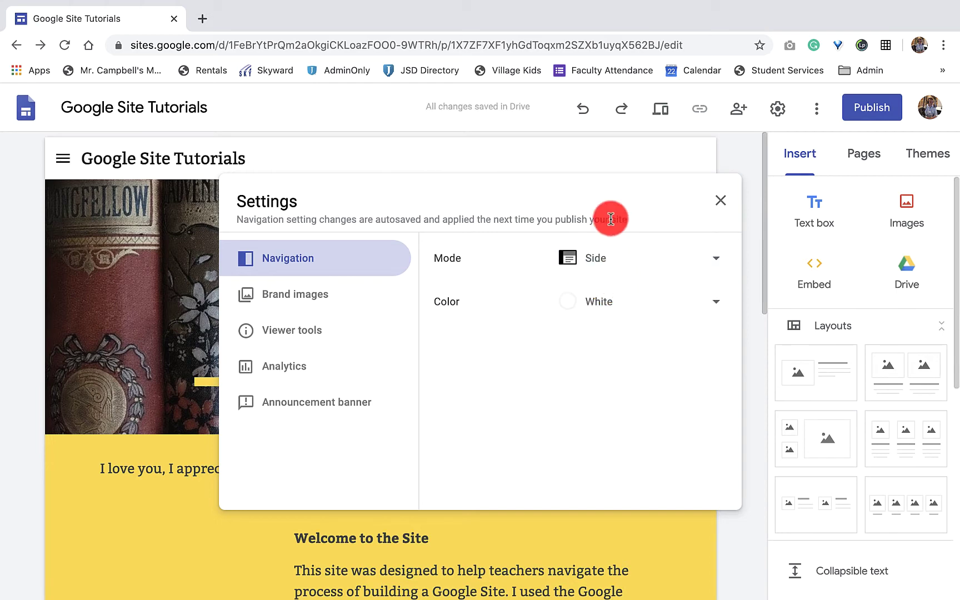
- Try Black and Transparent for the navigation colour, settling on Black
left_click(616, 302)
left_click(611, 336)
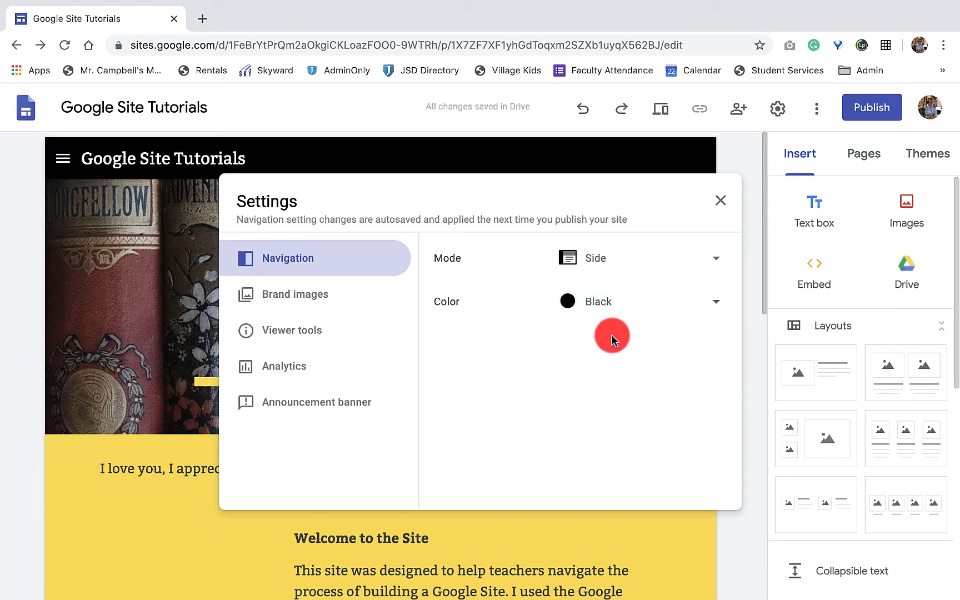
left_click(612, 302)
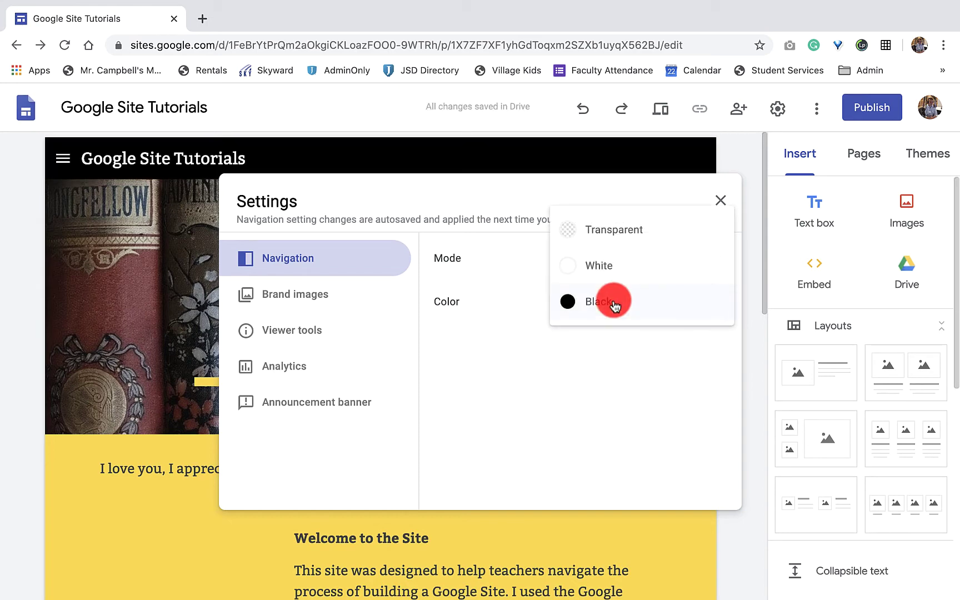
left_click(612, 225)
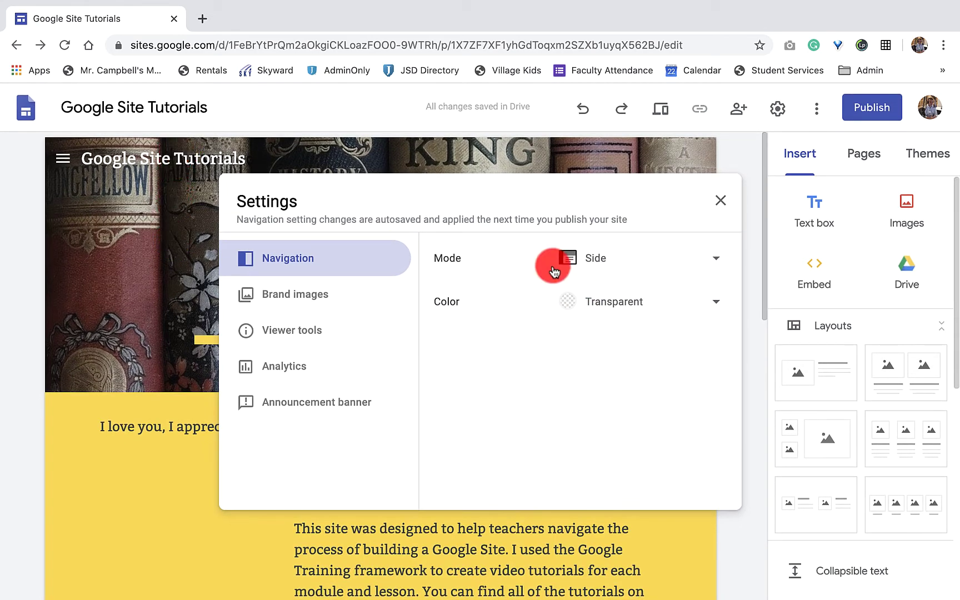
left_click(619, 297)
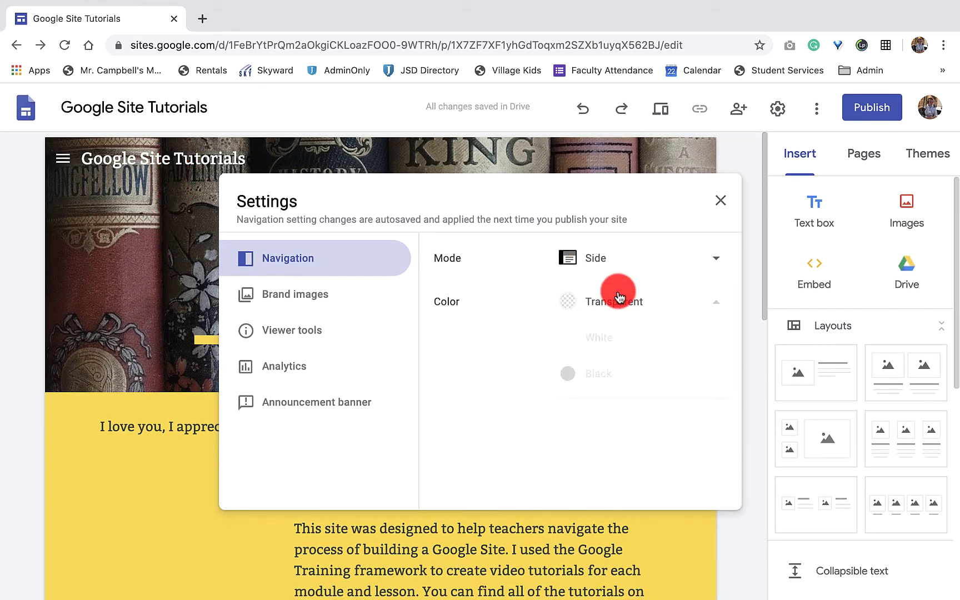
left_click(614, 374)
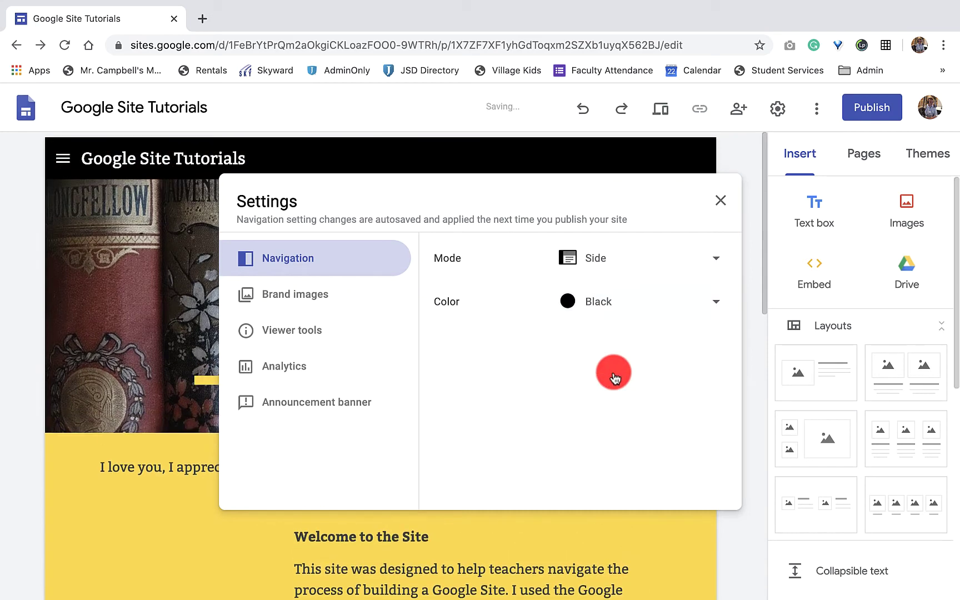
- Close Settings, then open and close the hamburger side menu twice to check its pages
left_click(198, 306)
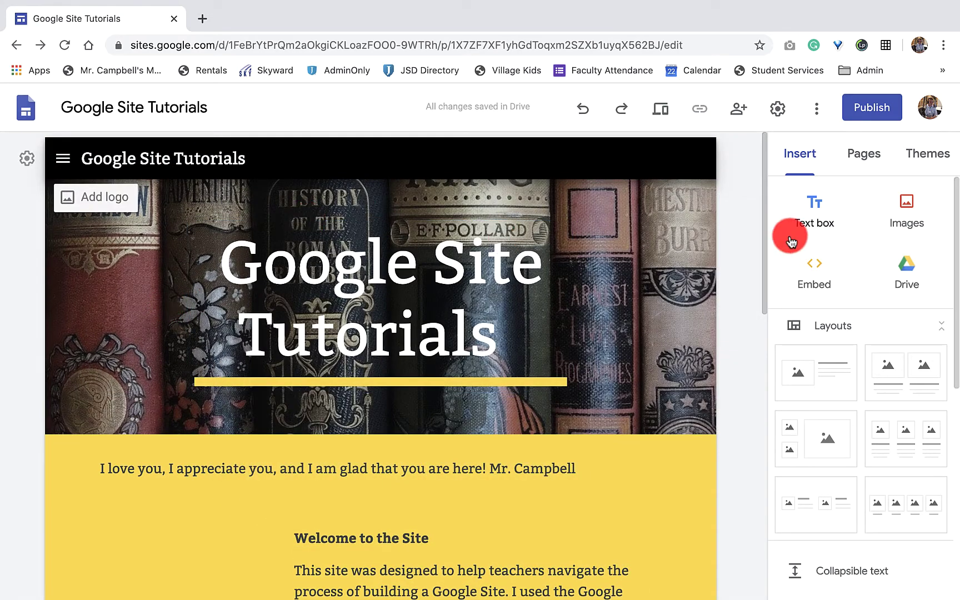
left_click(65, 159)
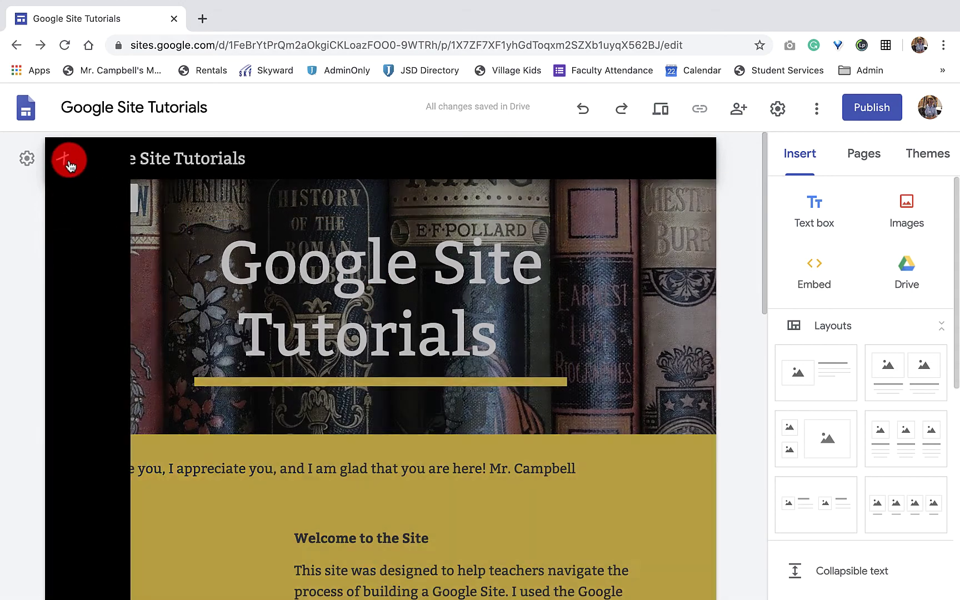
left_click(87, 249)
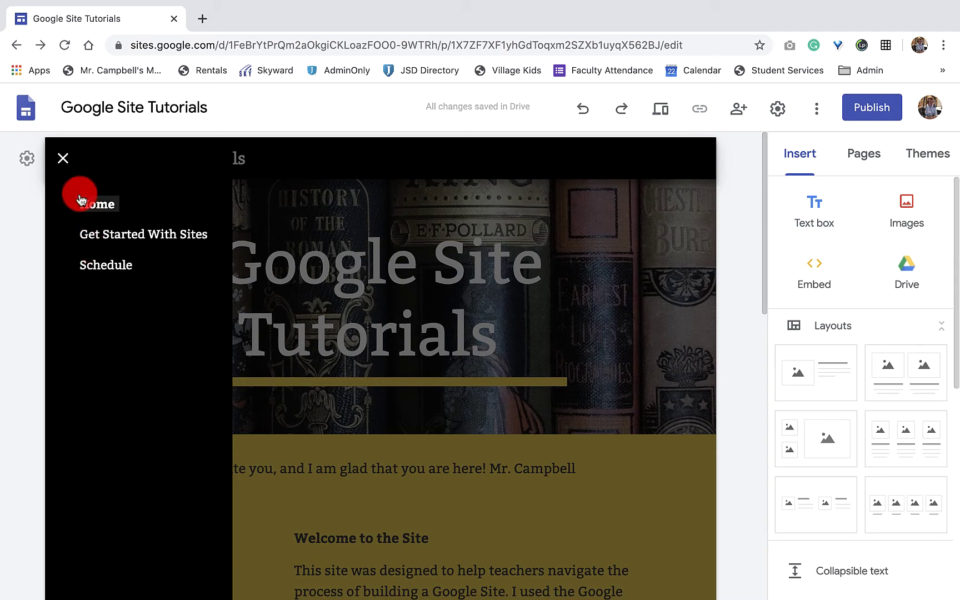
left_click(62, 158)
mouse_move(380, 300)
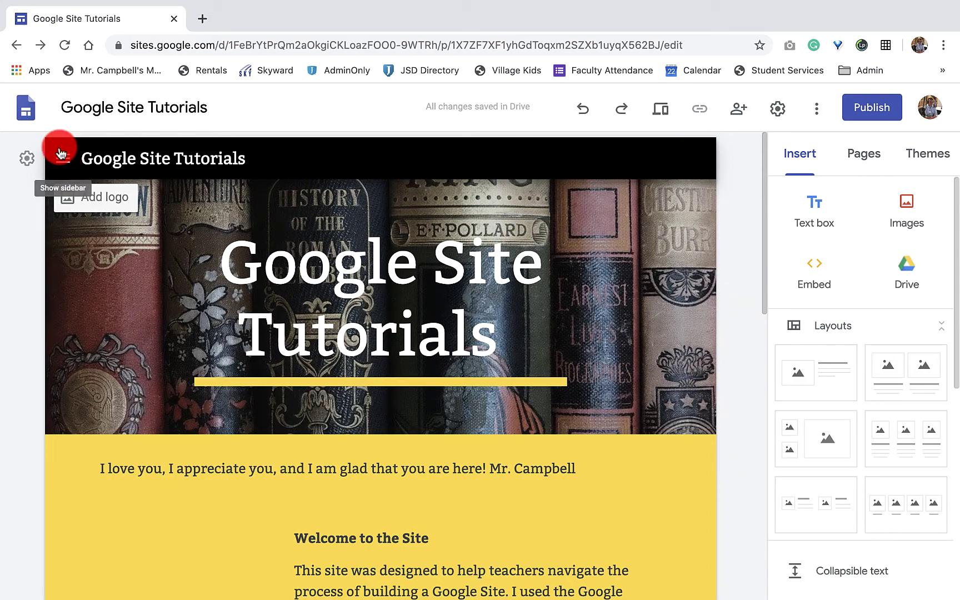
mouse_move(181, 555)
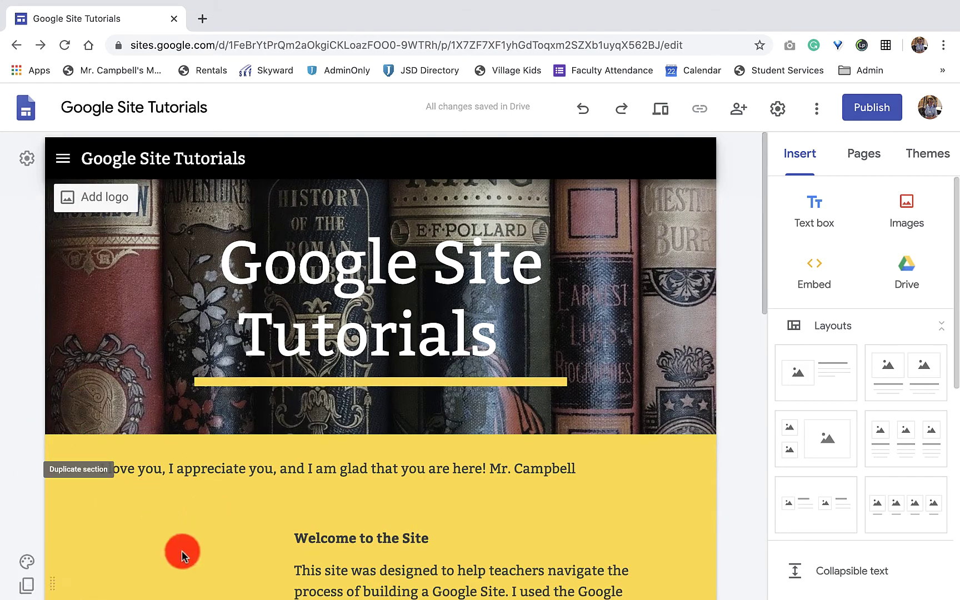
left_click(60, 159)
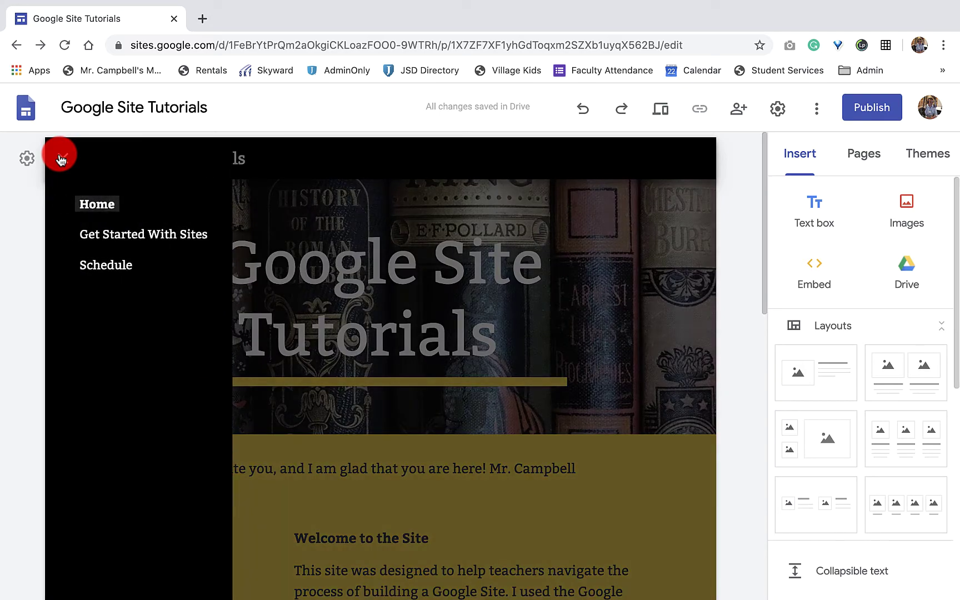
left_click(60, 159)
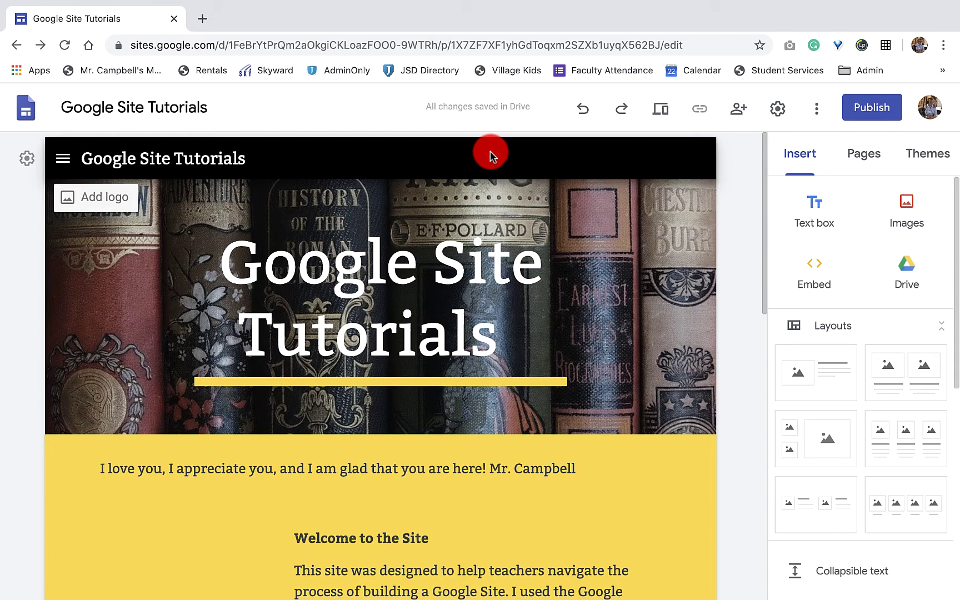
scroll(467, 282, "down", 5)
scroll(474, 252, "down", 10)
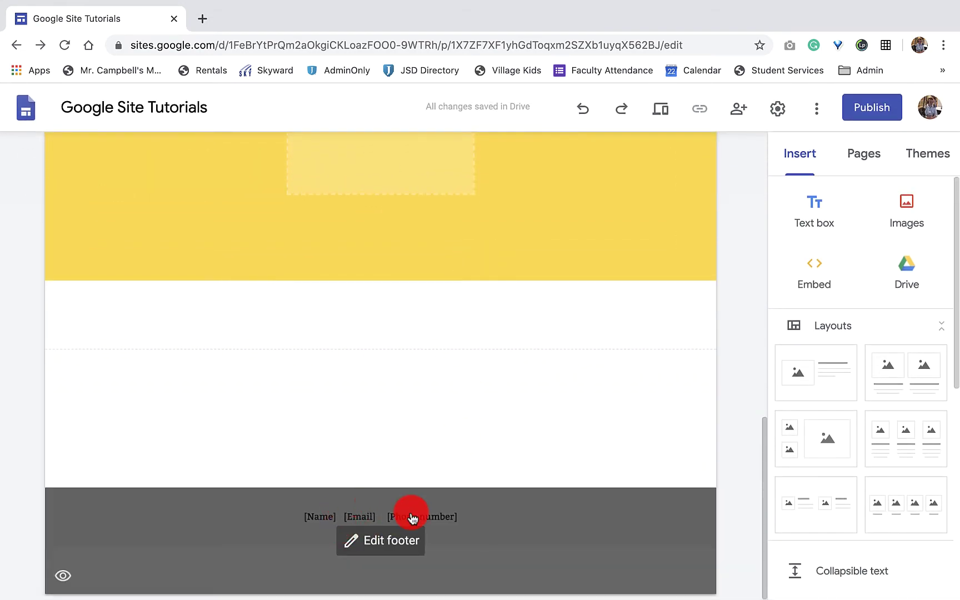
mouse_move(411, 525)
scroll(411, 520, "up", 15)
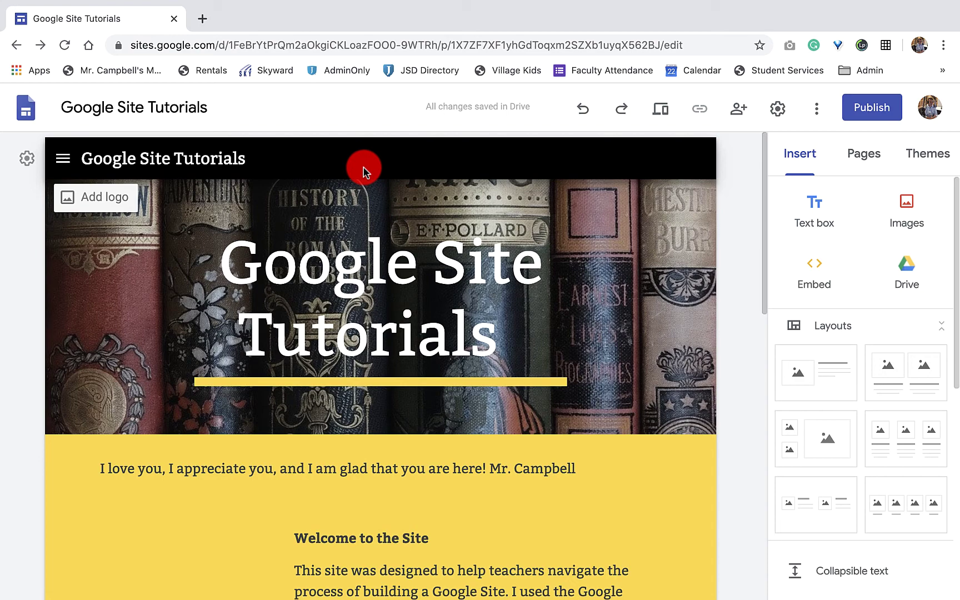
- Set navigation Mode to Top and Color to White, then close the Settings dialog
left_click(26, 158)
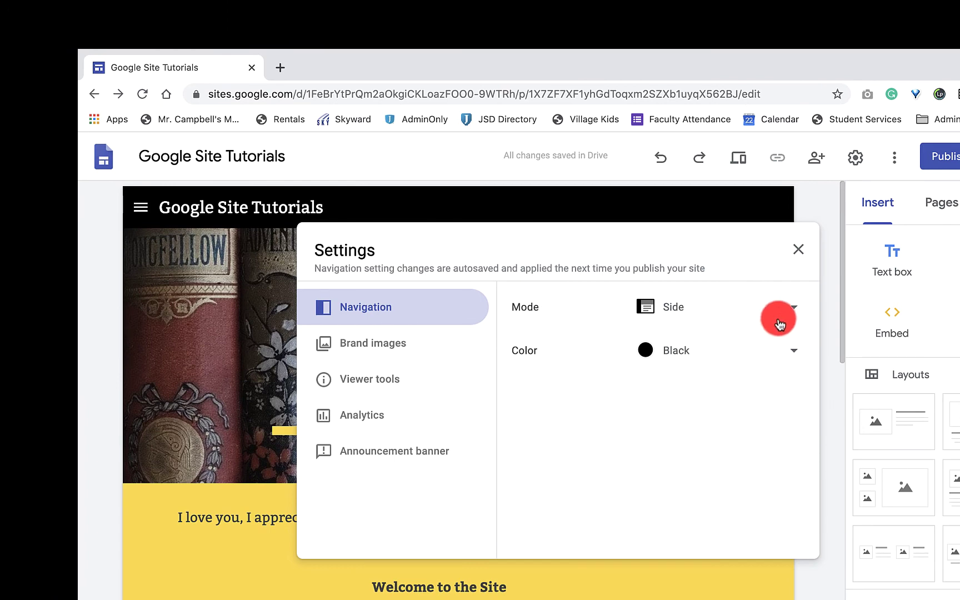
left_click(787, 312)
left_click(727, 273)
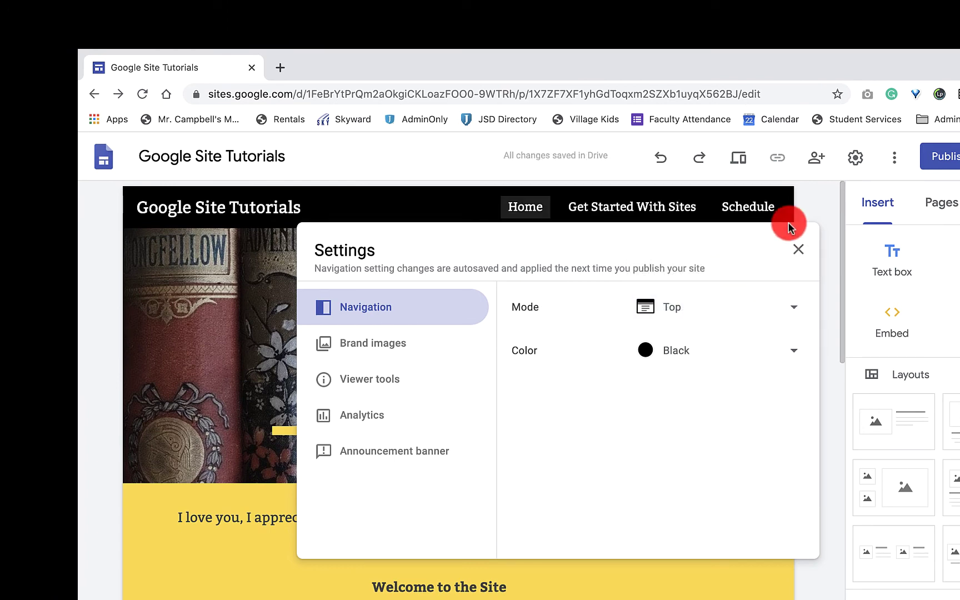
left_click(711, 368)
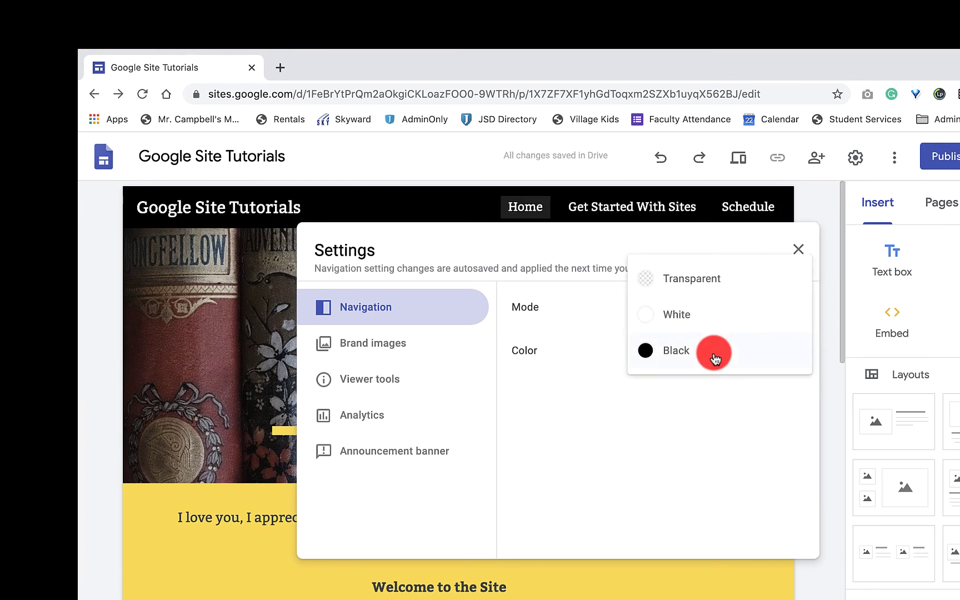
left_click(713, 314)
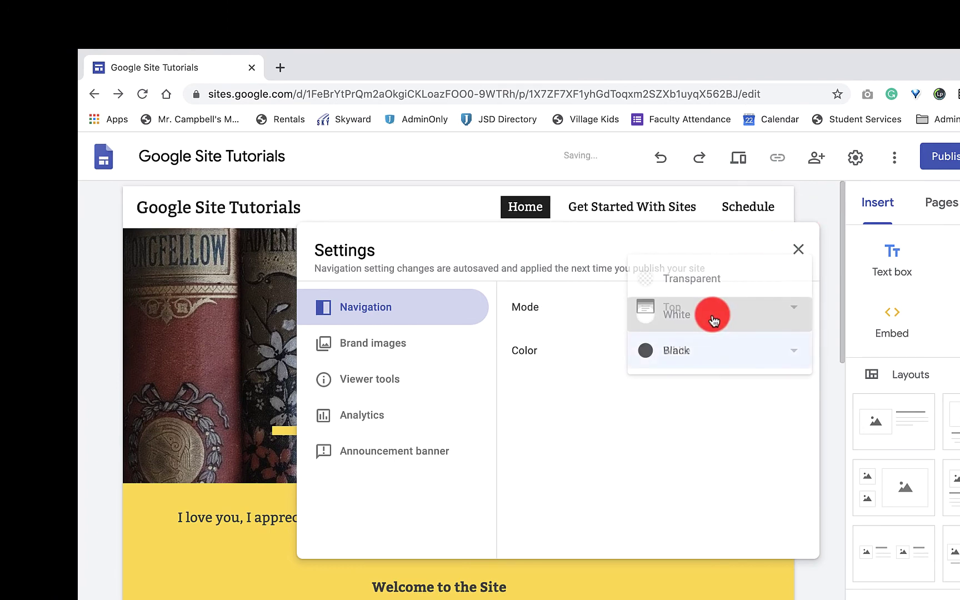
left_click(813, 201)
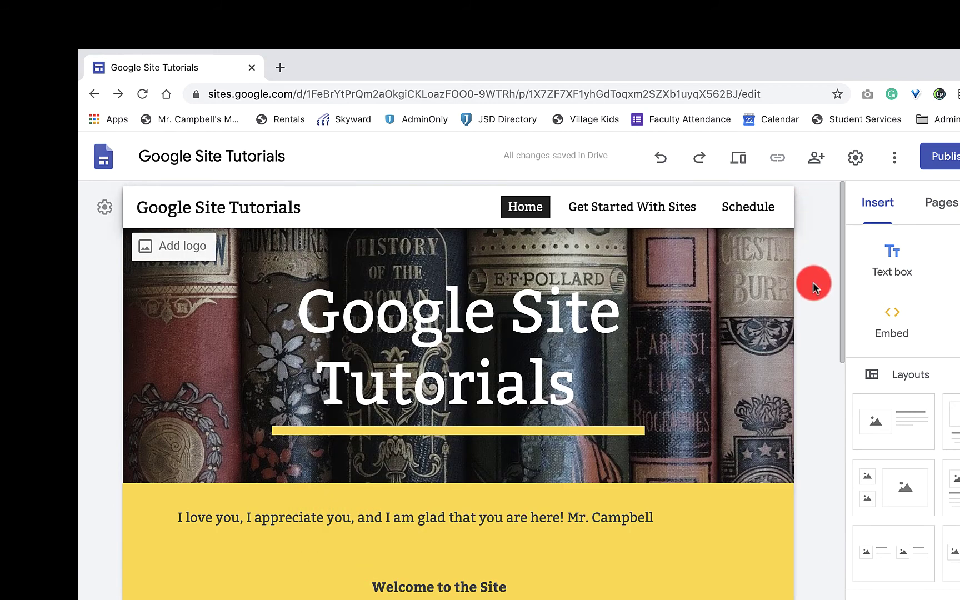
scroll(813, 282, "down", 1)
scroll(750, 293, "up", 1)
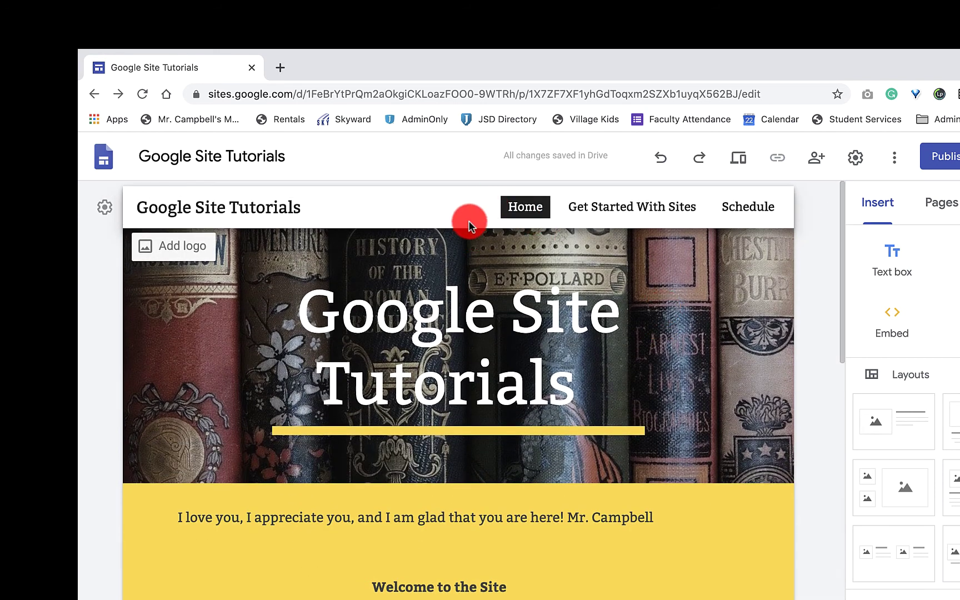
left_click(465, 246)
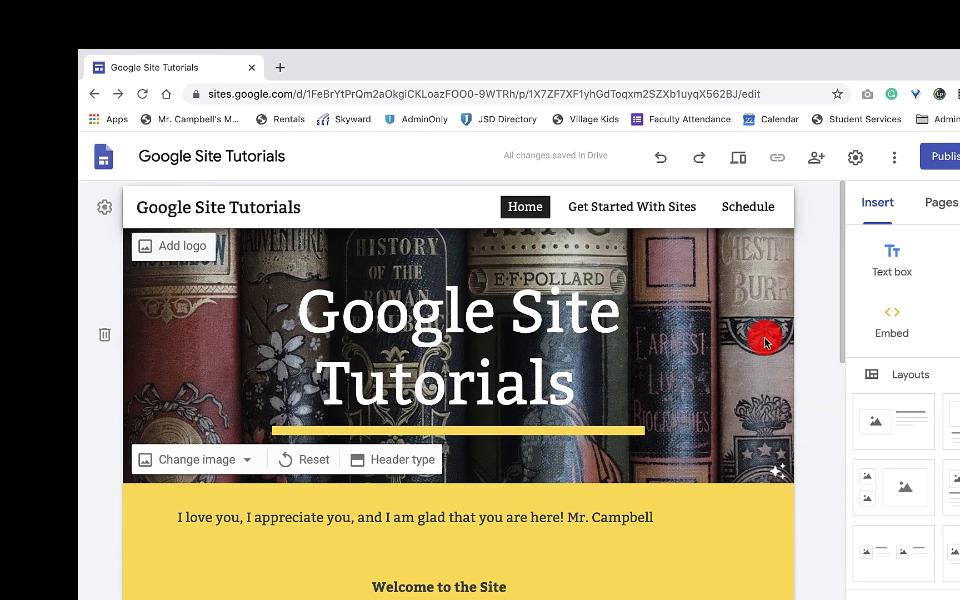